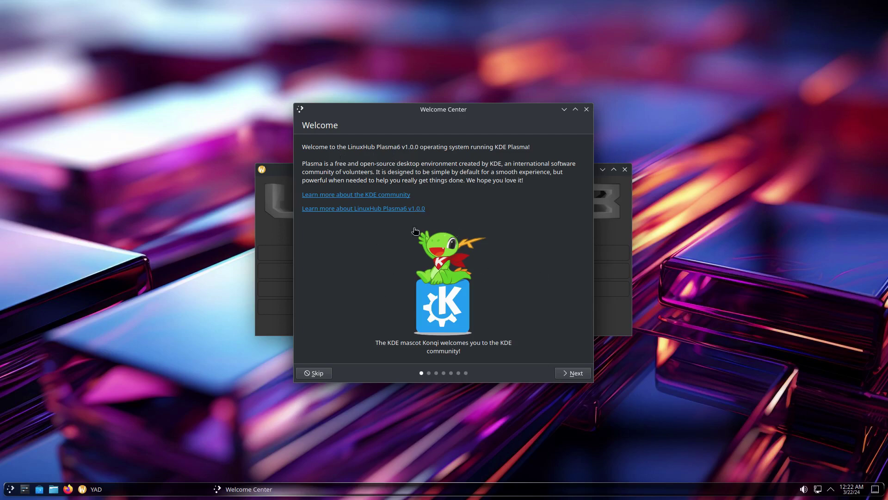
# Page through the Welcome Center from Simple by Default to Support Your Freedom and finish the tour.
pyautogui.click(572, 374)
pyautogui.click(573, 374)
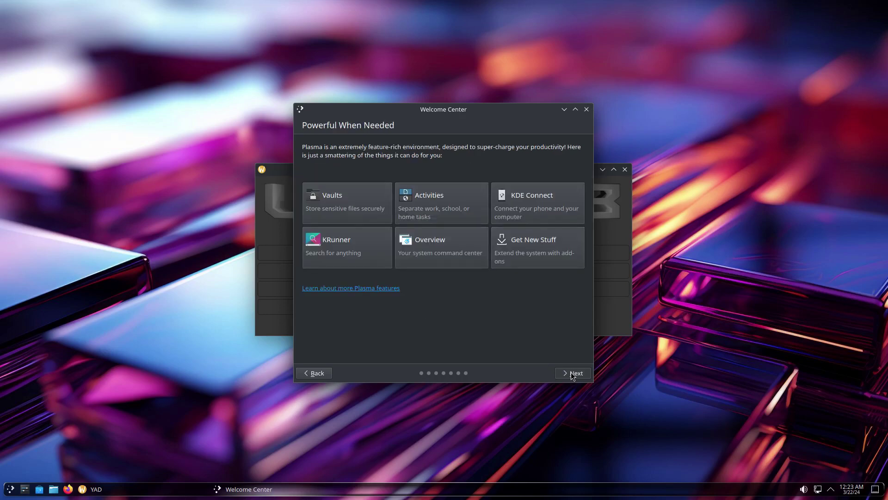
pyautogui.click(572, 374)
pyautogui.click(571, 374)
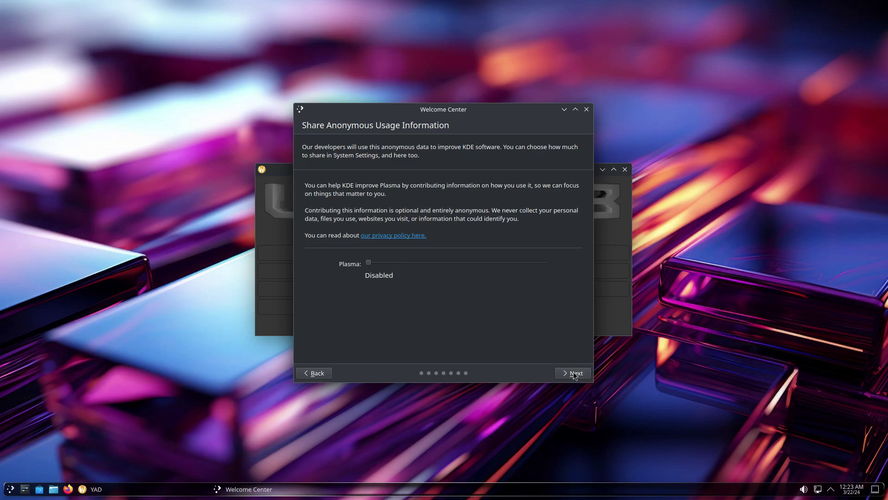
pyautogui.click(574, 375)
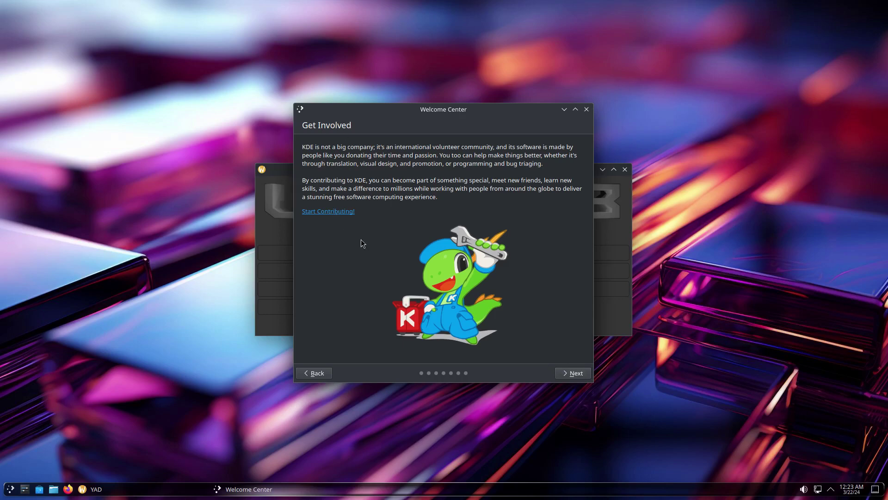
pyautogui.click(569, 371)
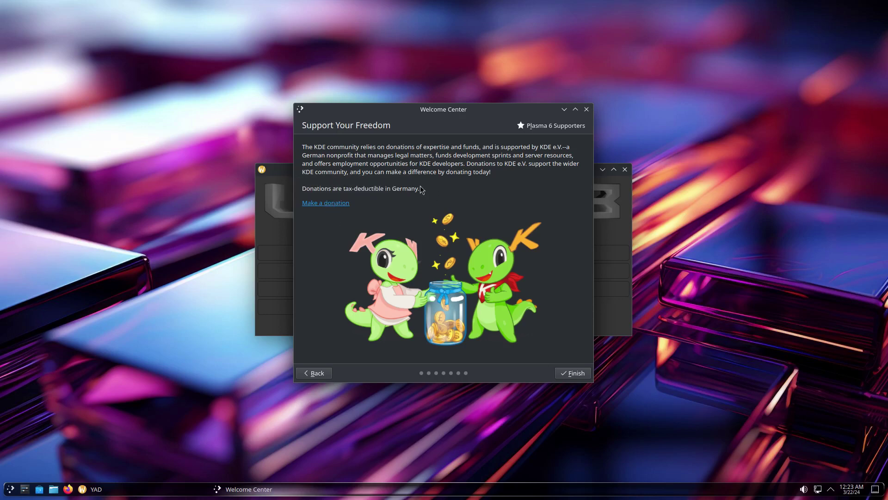
pyautogui.click(568, 374)
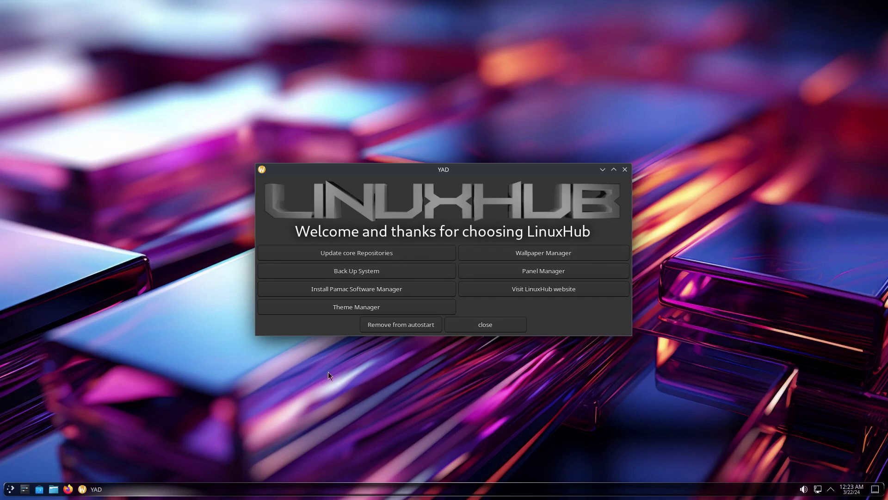
pyautogui.click(24, 489)
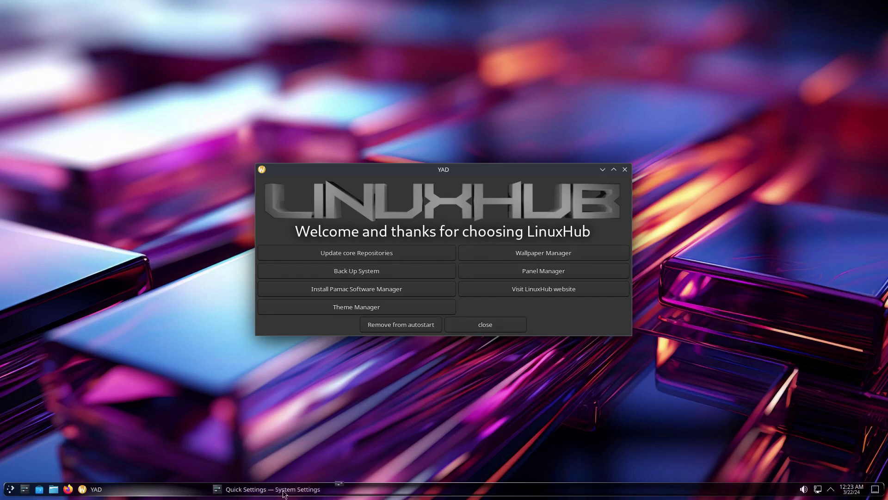
pyautogui.scroll(-3, 285, 326)
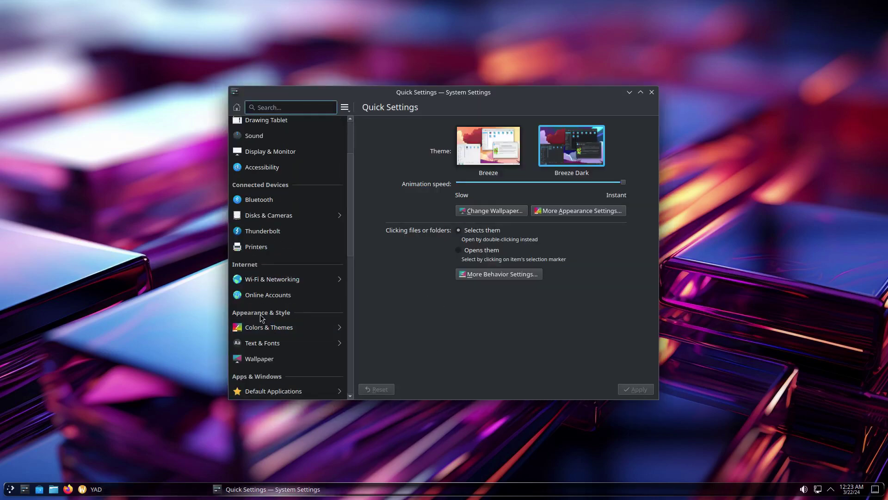
pyautogui.click(265, 328)
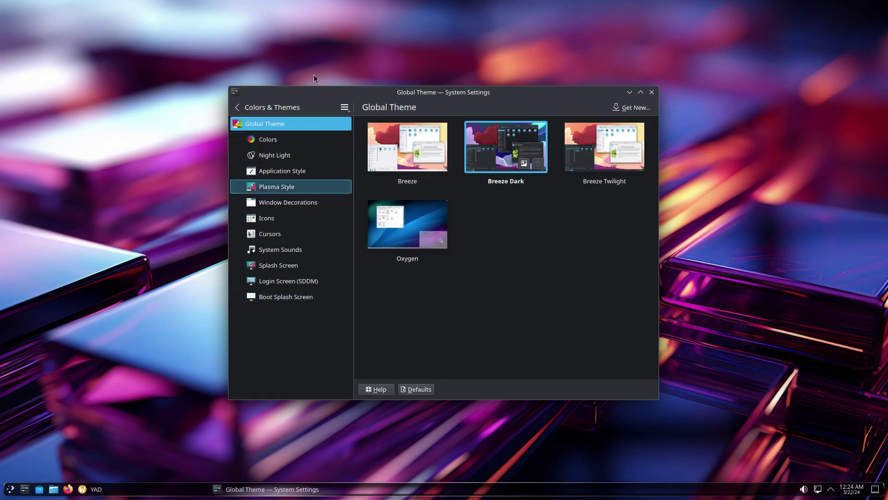
pyautogui.click(653, 92)
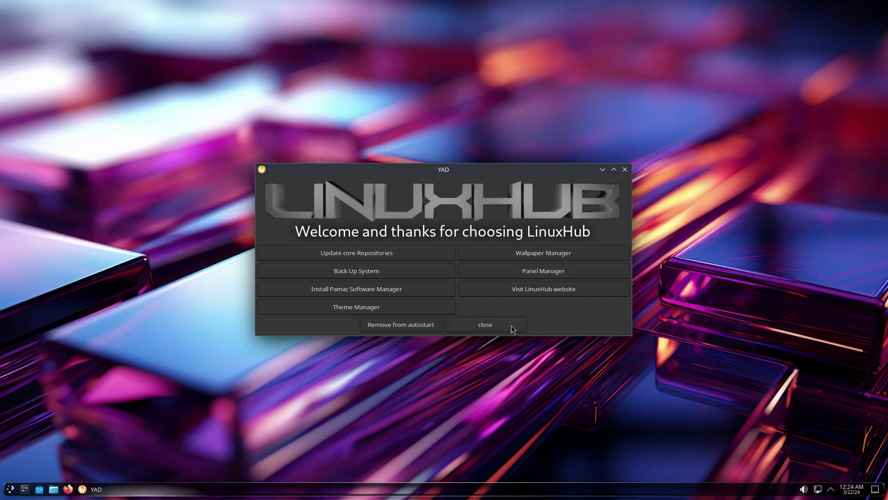
# Close the LinuxHub Welcome window, browse the application launcher's categories, then dismiss the menu.
pyautogui.click(484, 324)
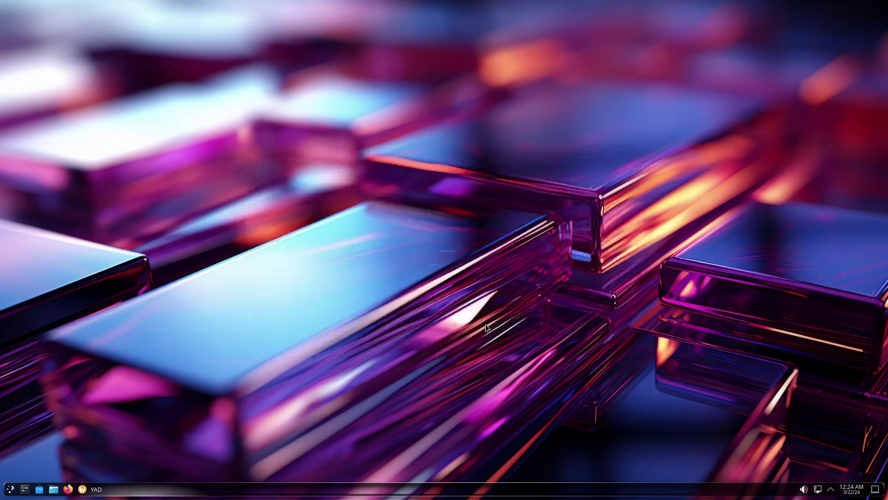
pyautogui.click(10, 486)
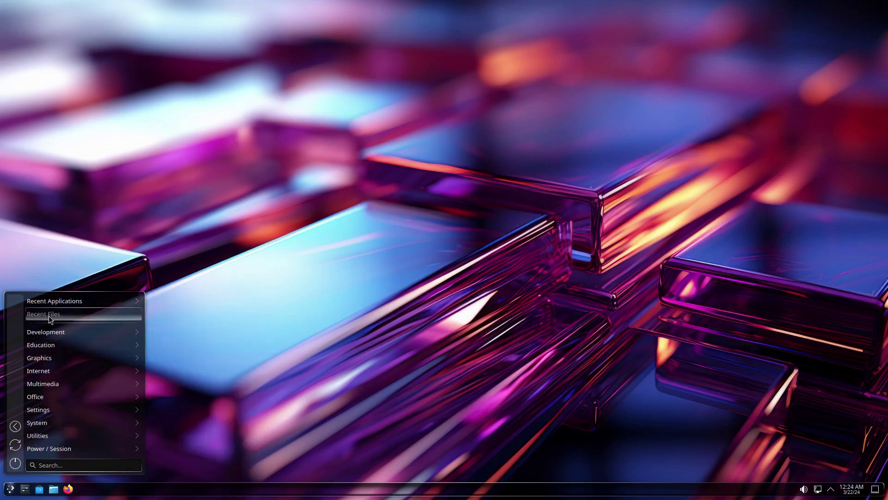
pyautogui.moveTo(50, 337)
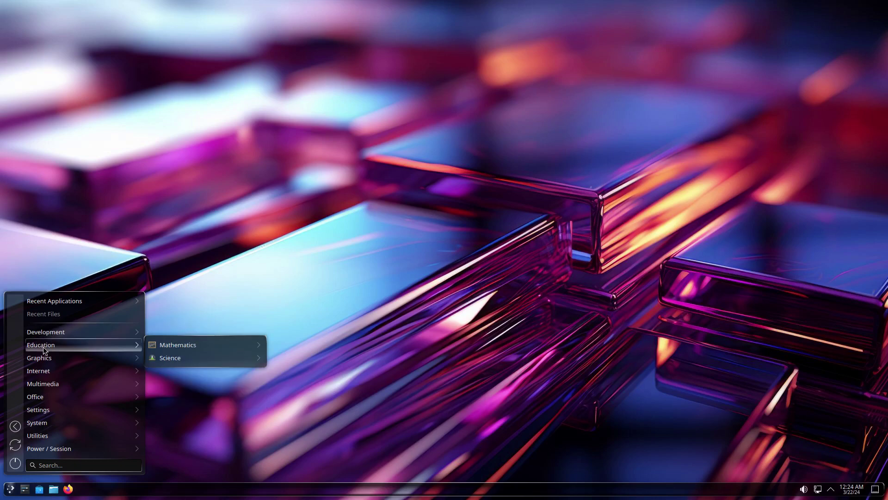
pyautogui.moveTo(43, 384)
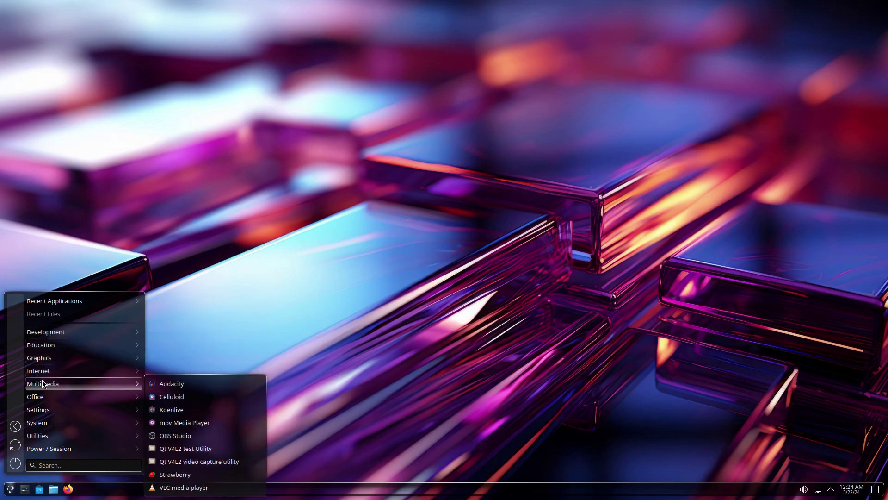
pyautogui.moveTo(39, 402)
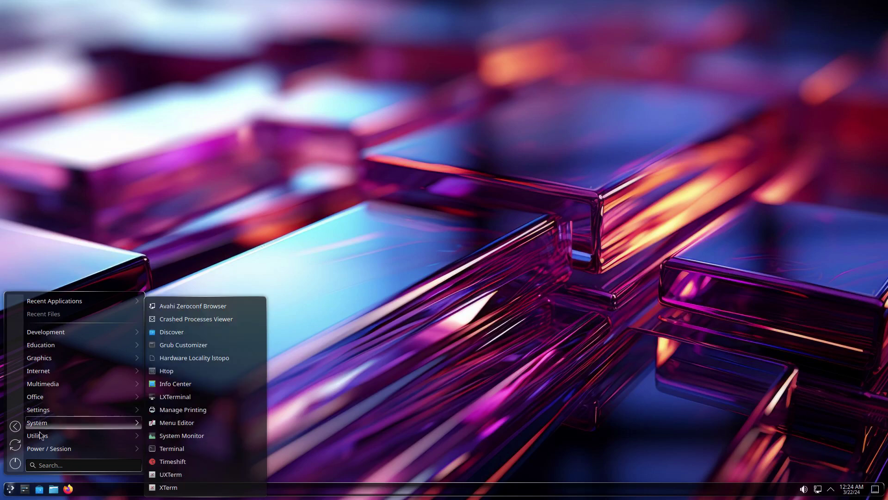
pyautogui.moveTo(48, 452)
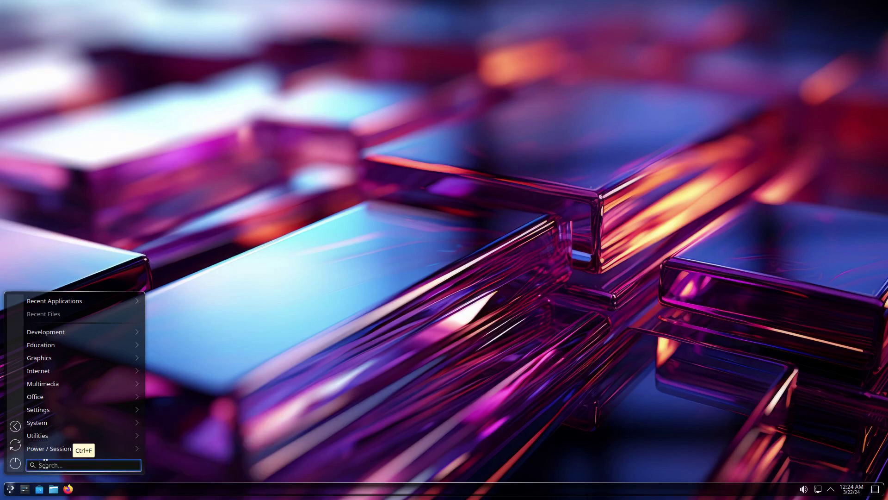
pyautogui.click(271, 342)
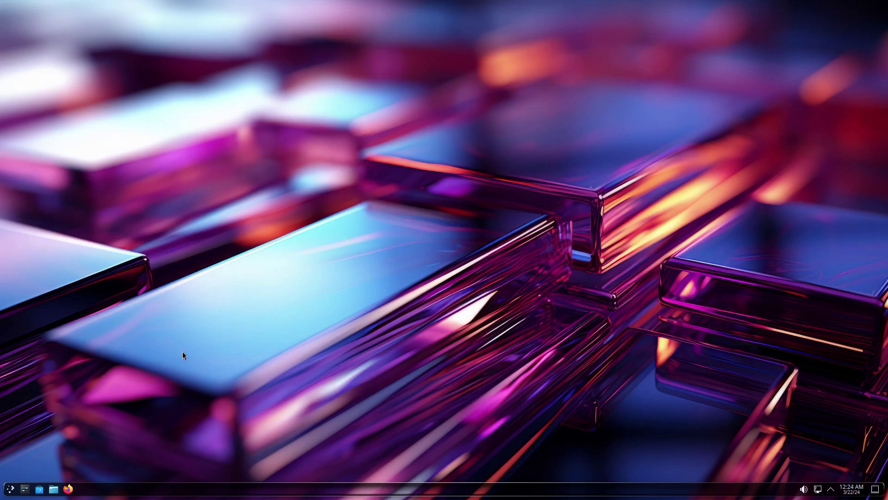
pyautogui.click(25, 491)
pyautogui.scroll(-1, 305, 311)
pyautogui.scroll(-12, 305, 312)
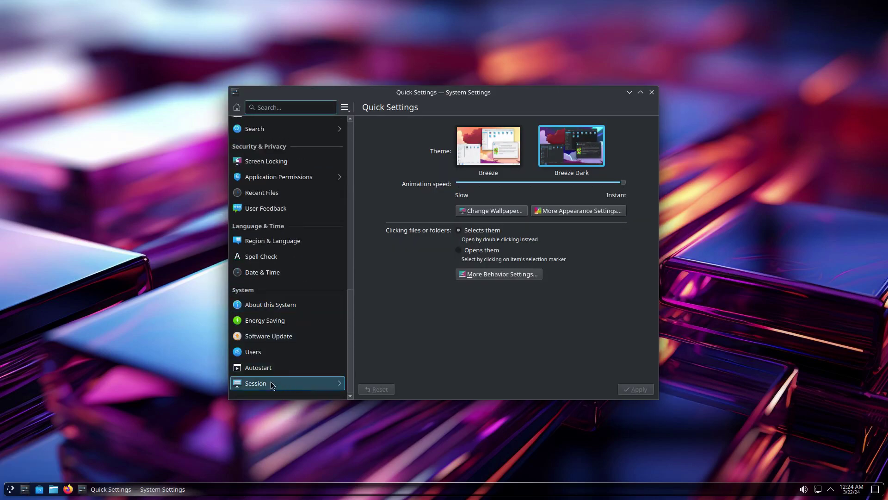
pyautogui.click(267, 309)
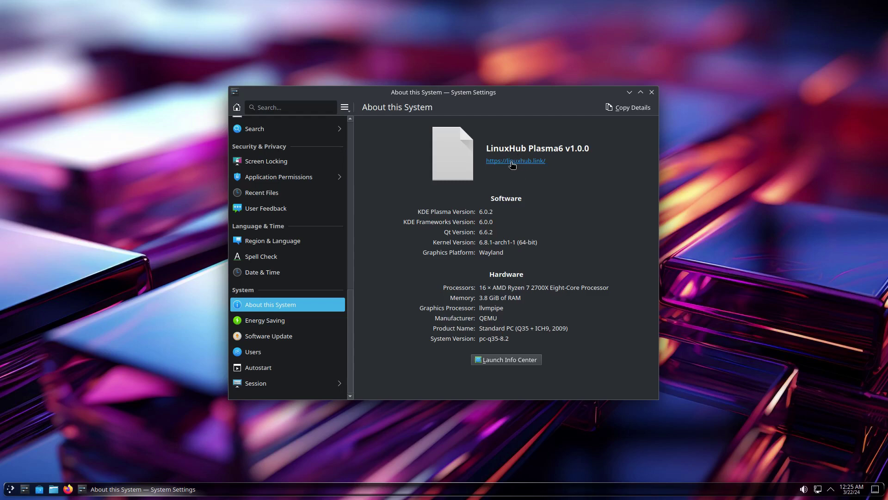
pyautogui.click(652, 92)
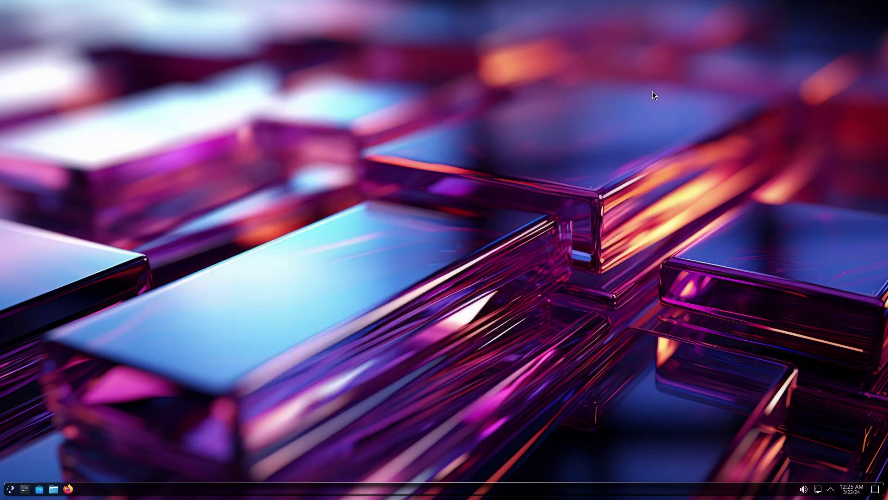
# Launch LXTerminal from the System category, maximized with an enlarged font.
pyautogui.click(12, 489)
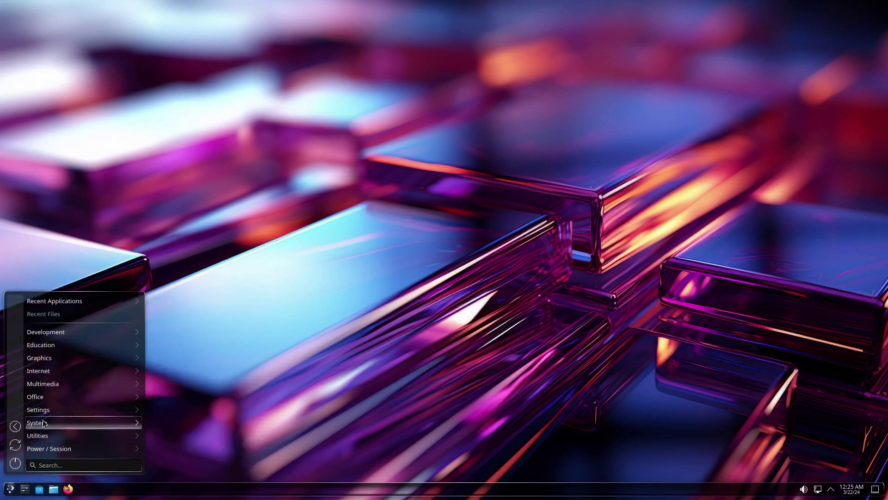
pyautogui.click(173, 398)
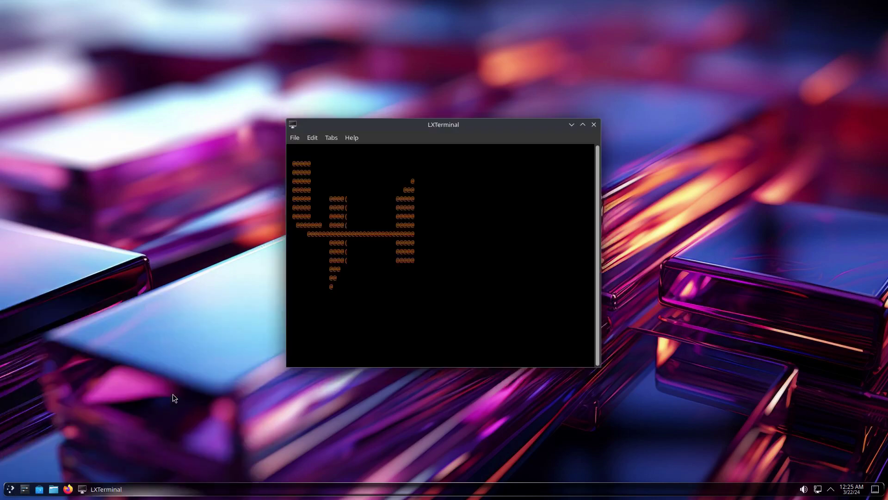
pyautogui.doubleClick(503, 124)
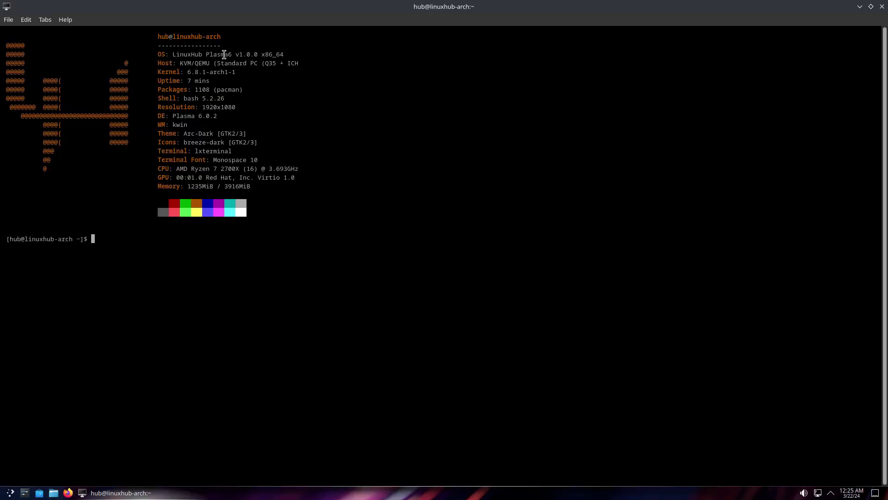
pyautogui.hotkey('ctrl', '+')
pyautogui.hotkey('ctrl', '+')
pyautogui.hotkey('ctrl', '+')
pyautogui.hotkey('ctrl', '+')
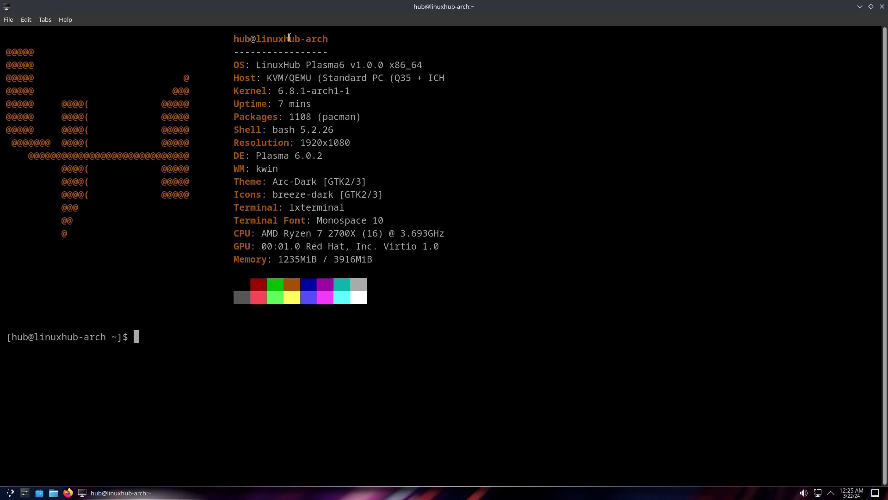
# Highlight the OS, Kernel and DE lines: LinuxHub Plasma6 v1.0.0, 6.8.1-arch1-1, Plasma 6.0.2.
pyautogui.tripleClick(290, 64)
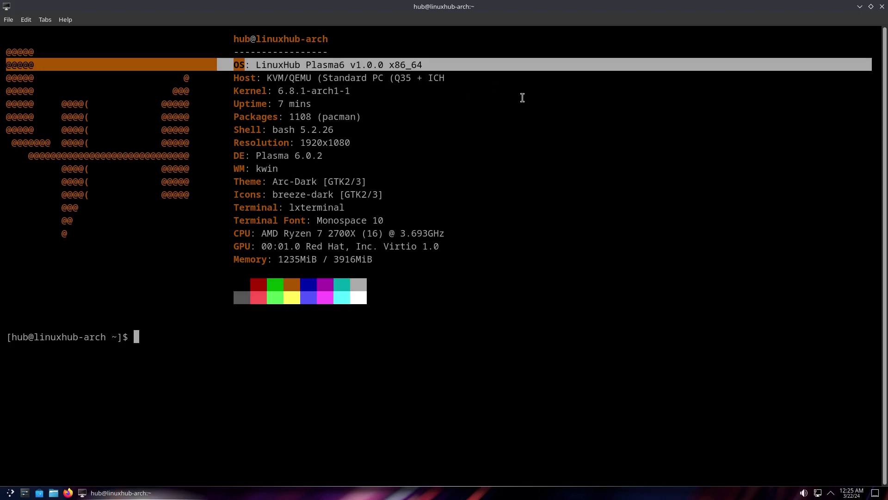
pyautogui.click(295, 91)
pyautogui.tripleClick(295, 91)
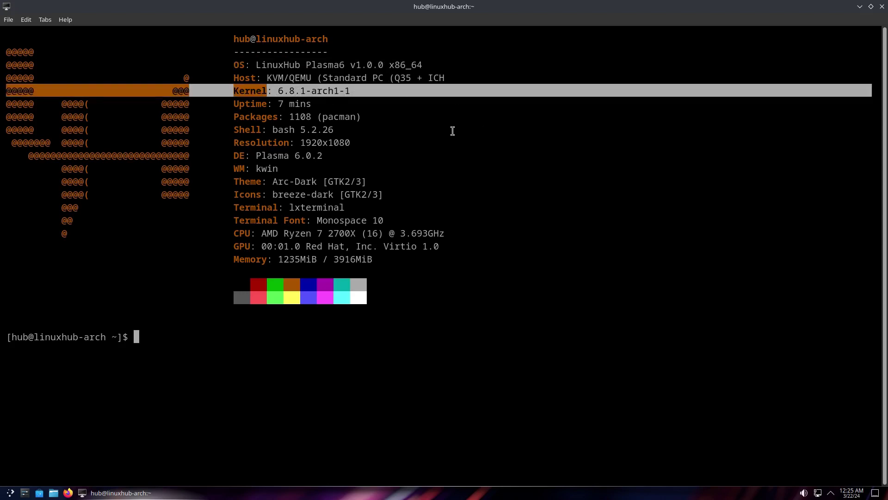
pyautogui.tripleClick(285, 156)
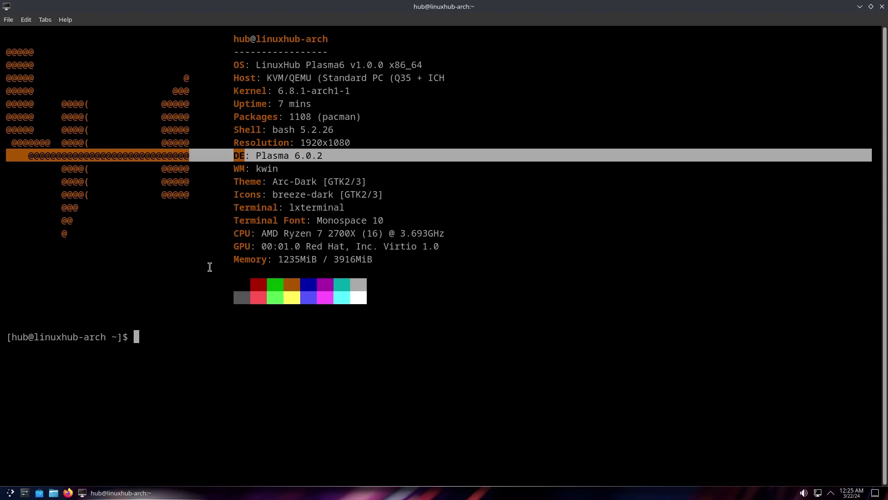
# Run htop to view running processes, then close the terminal from its taskbar entry.
pyautogui.click(145, 339)
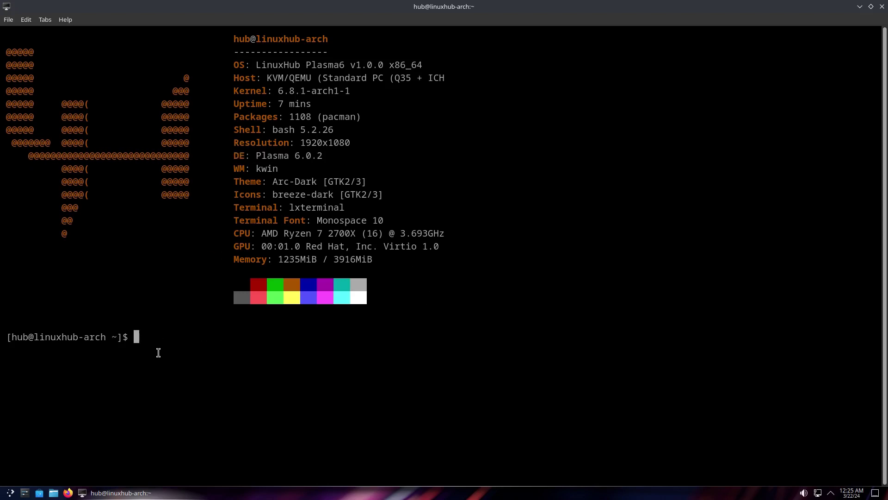
pyautogui.write('htop')
pyautogui.press('Return')
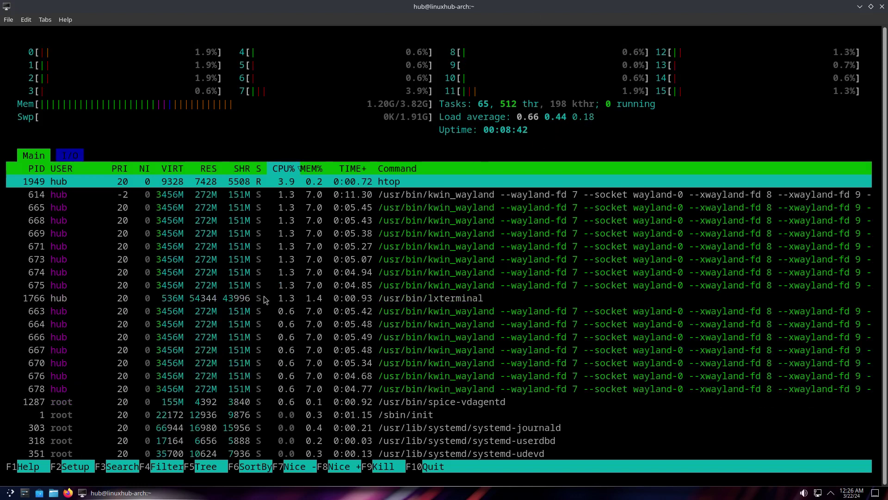
pyautogui.rightClick(131, 493)
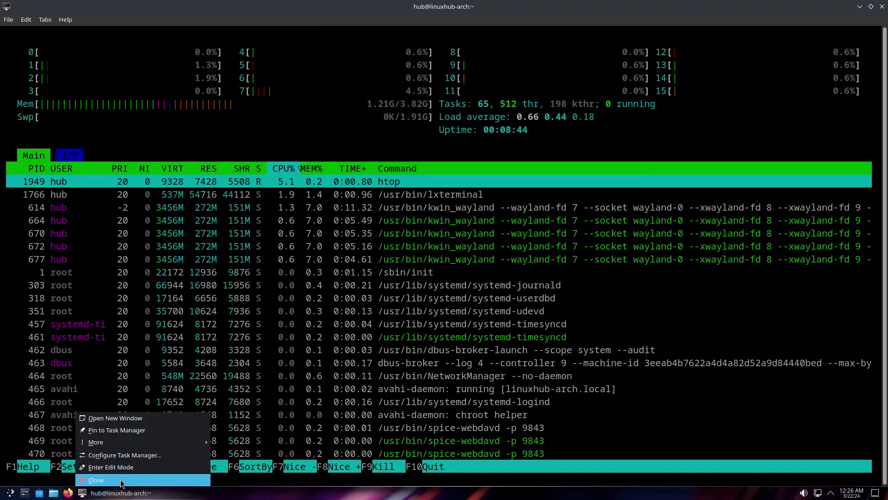
pyautogui.click(122, 480)
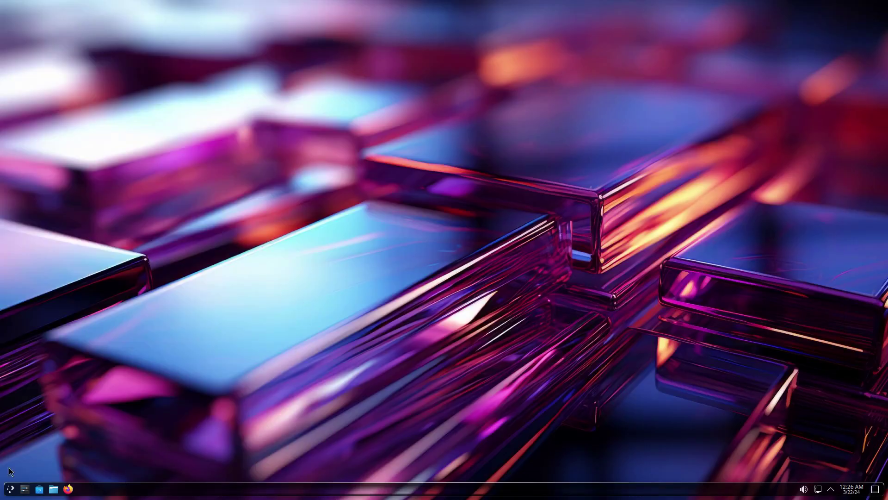
# Open Nemo maximized and enter the iso folder.
pyautogui.click(54, 489)
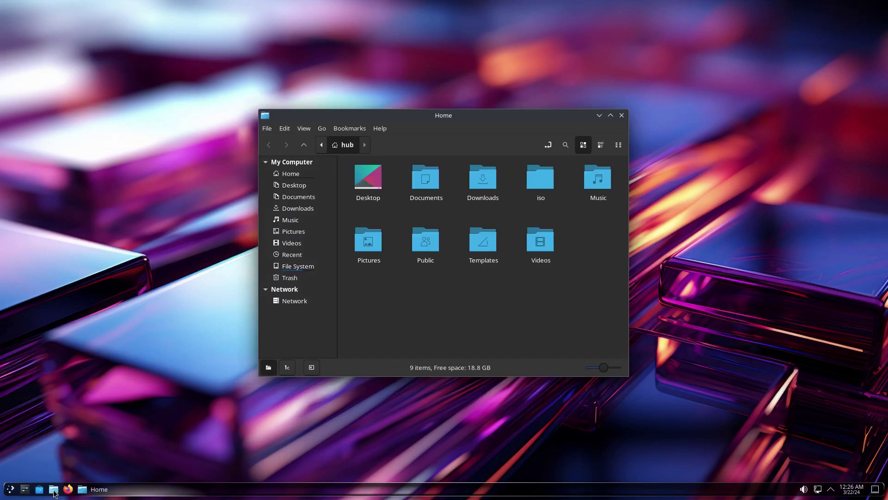
pyautogui.doubleClick(541, 115)
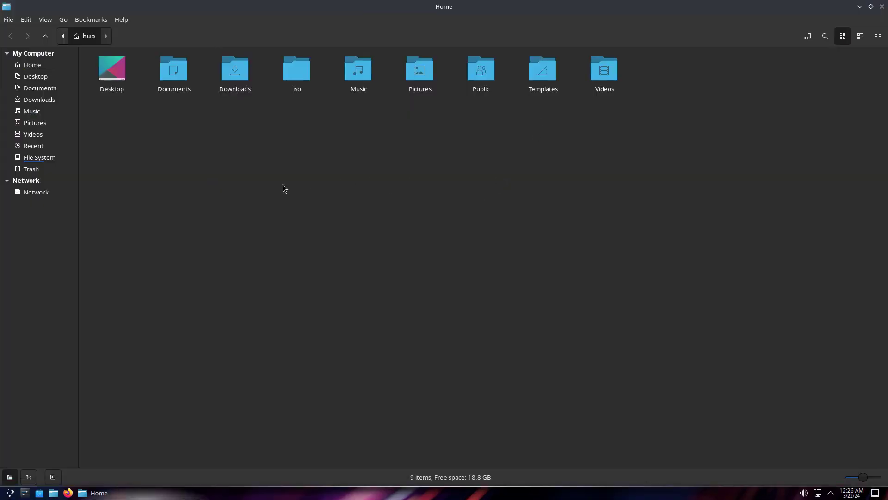
pyautogui.click(295, 72)
pyautogui.doubleClick(295, 72)
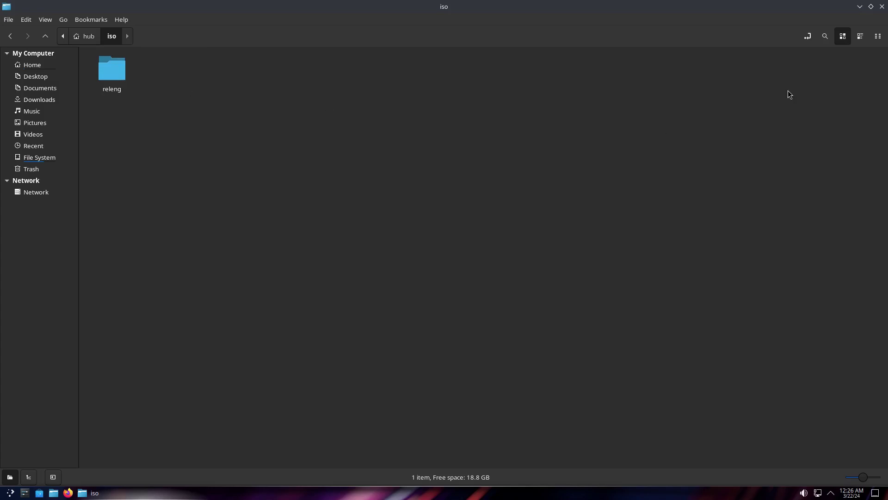
# Search file contents for 'LinuxHub Plasma' and select all five matching files.
pyautogui.click(825, 37)
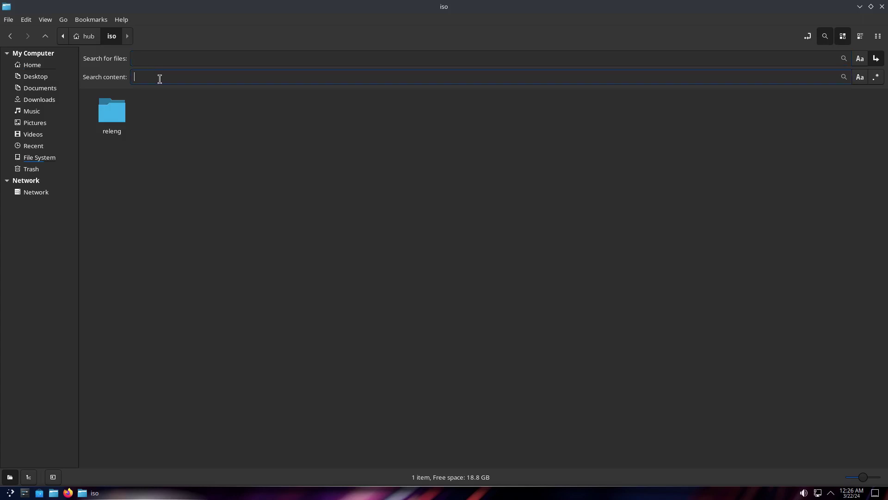
pyautogui.write('LinuxHub Plasma')
pyautogui.press('Return')
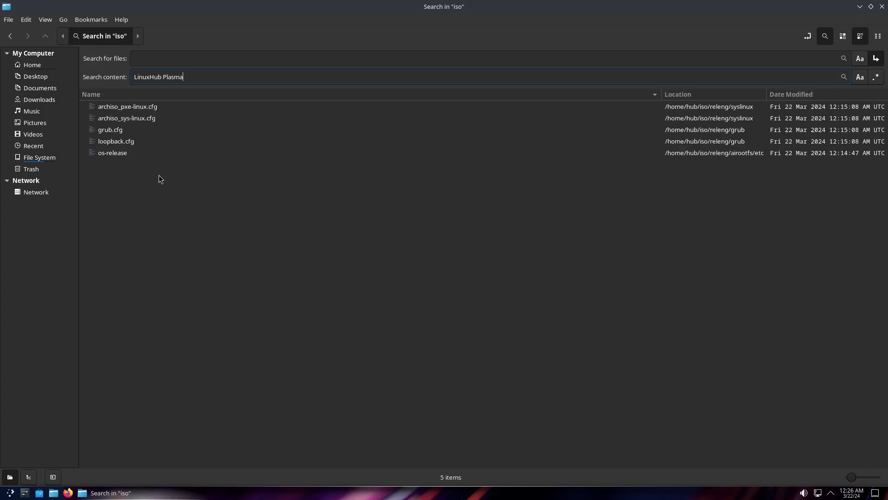
pyautogui.moveTo(151, 165); pyautogui.dragTo(110, 112)
pyautogui.rightClick(110, 112)
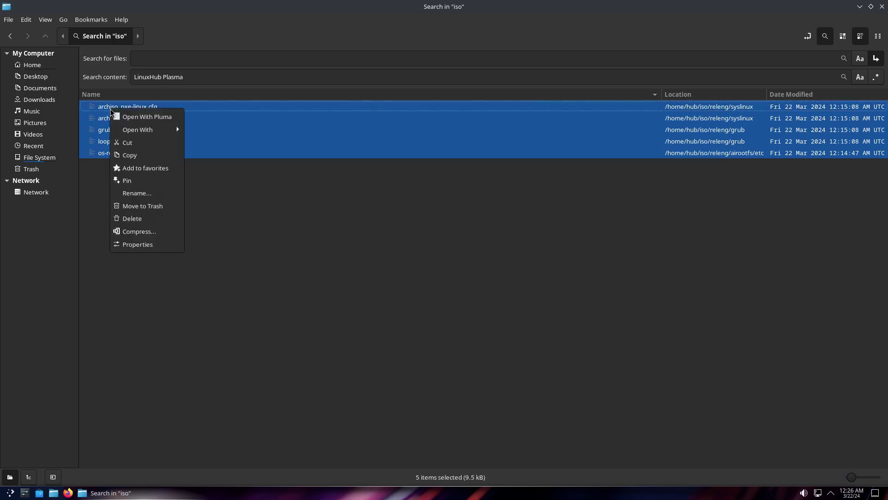
# Open the five files maximized in Pluma and start Find and Replace on 'LinuxHub Plasma6 v1.0.0'.
pyautogui.click(153, 119)
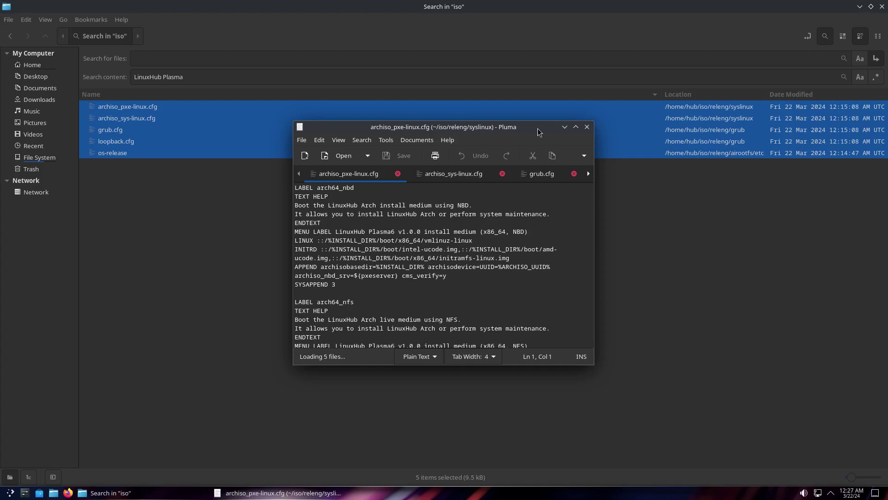
pyautogui.doubleClick(539, 128)
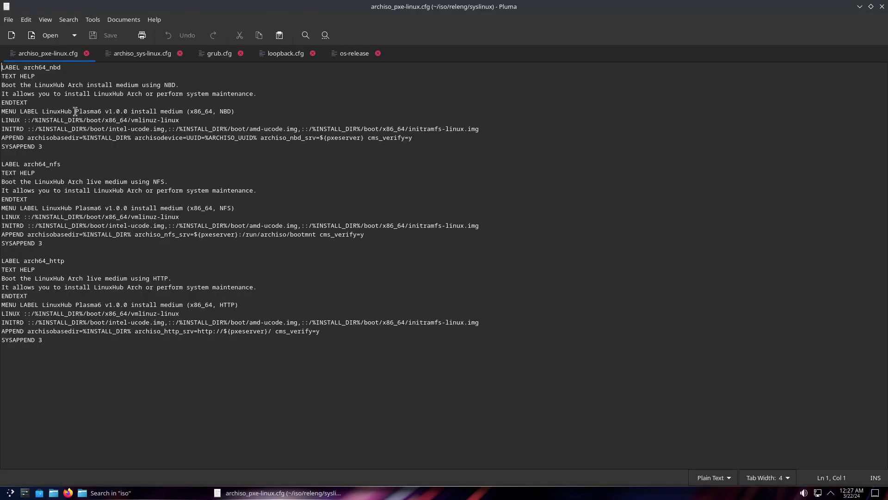
pyautogui.moveTo(127, 111); pyautogui.dragTo(41, 109)
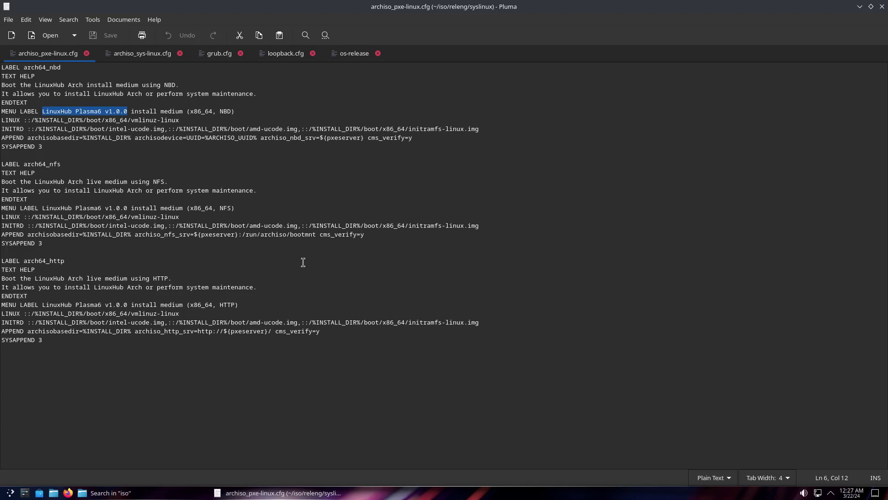
pyautogui.click(67, 21)
pyautogui.click(92, 83)
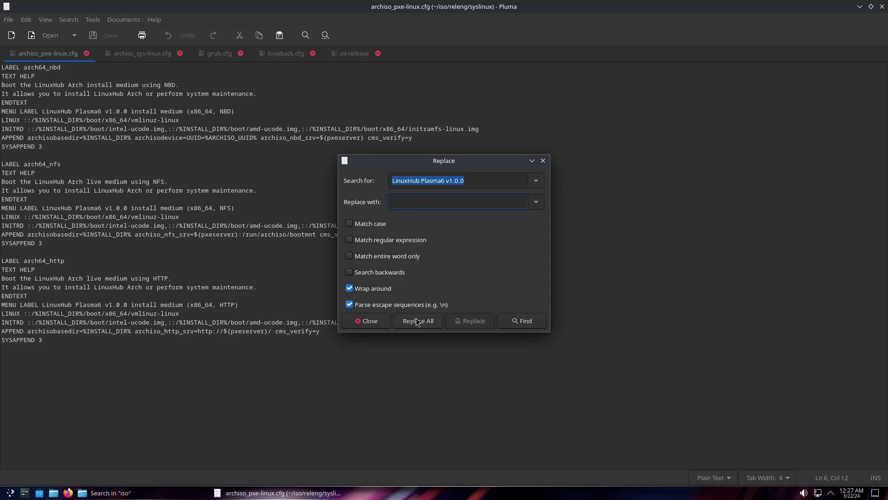
# Review archiso_sys-linux.cfg, grub.cfg, loopback.cfg and os-release, then close the dialog and Pluma.
pyautogui.click(139, 51)
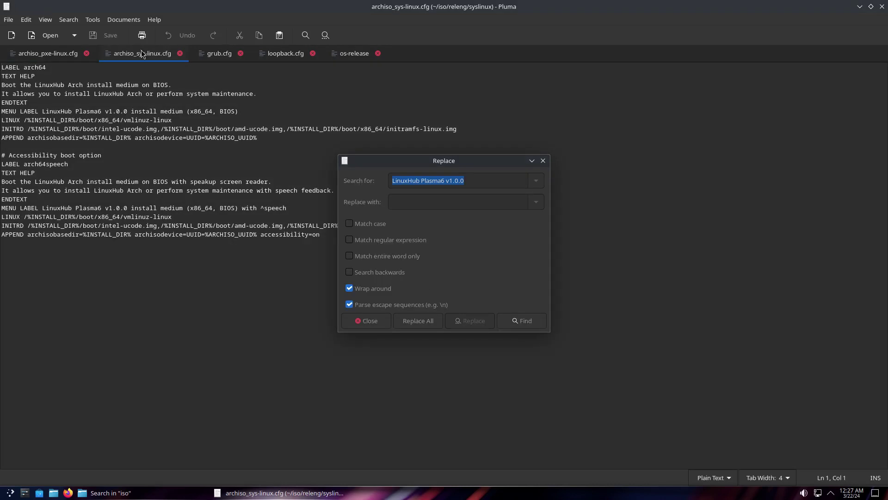
pyautogui.click(221, 56)
pyautogui.click(281, 55)
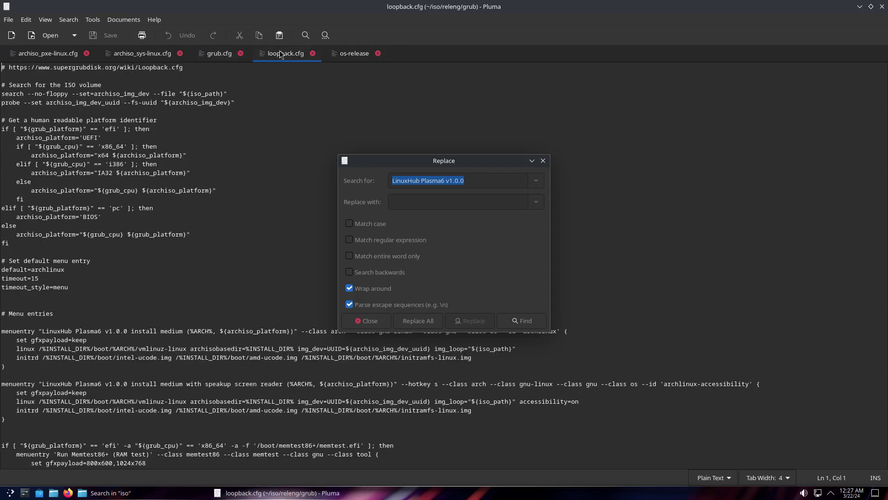
pyautogui.click(354, 53)
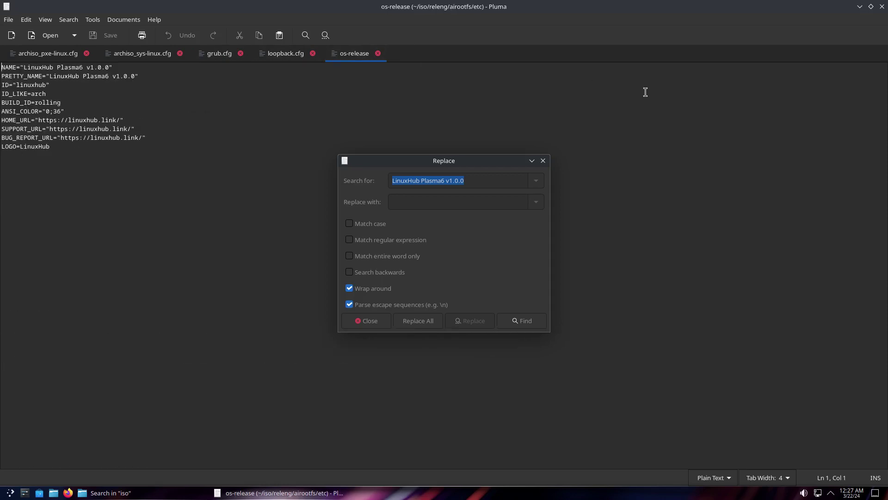
pyautogui.click(363, 320)
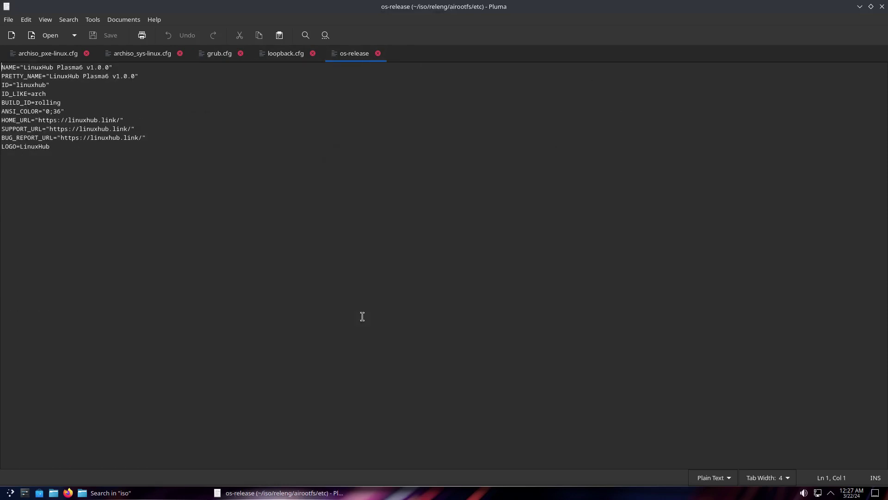
pyautogui.rightClick(268, 494)
pyautogui.click(257, 481)
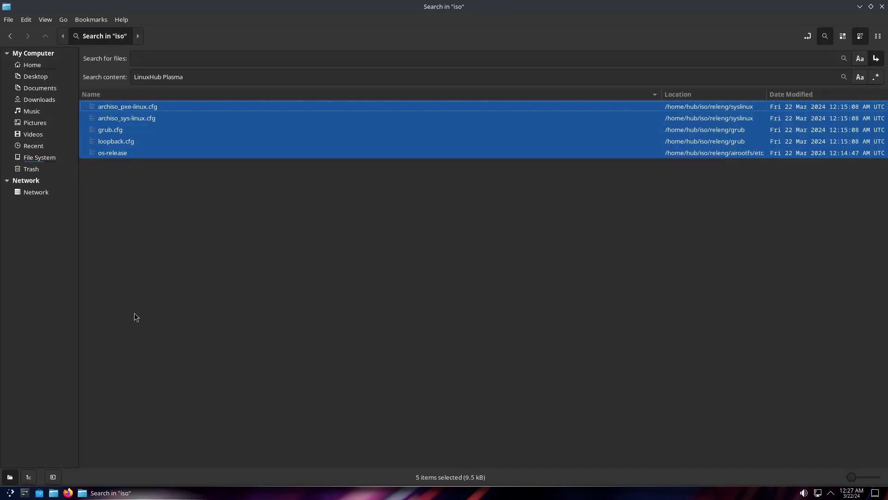
# Close the Nemo search window from its taskbar entry.
pyautogui.rightClick(131, 494)
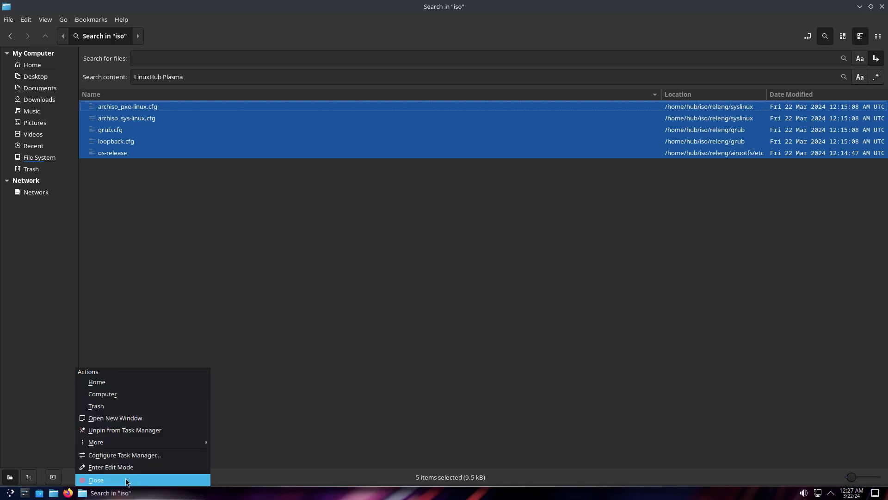
pyautogui.click(127, 481)
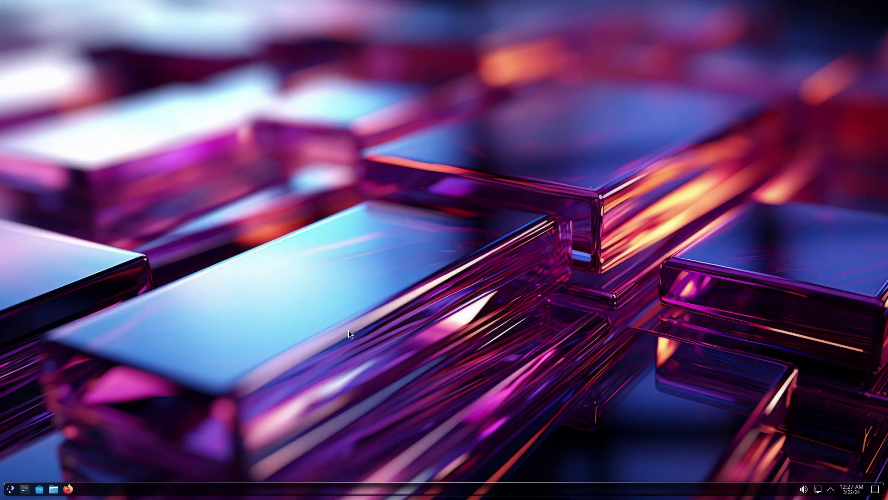